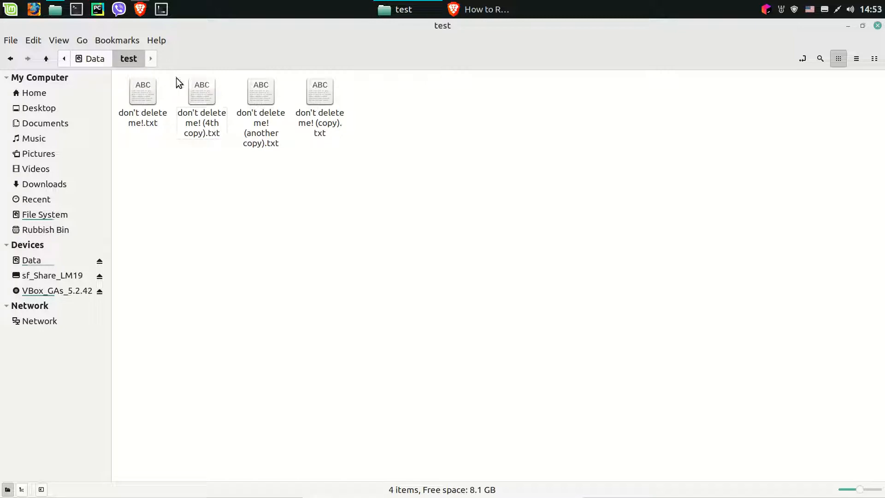
- Switch to the Brave browser and look over the article's instructions for recovering deleted files with R-Linux
{"action": "left_click", "coordinate": [469, 12]}
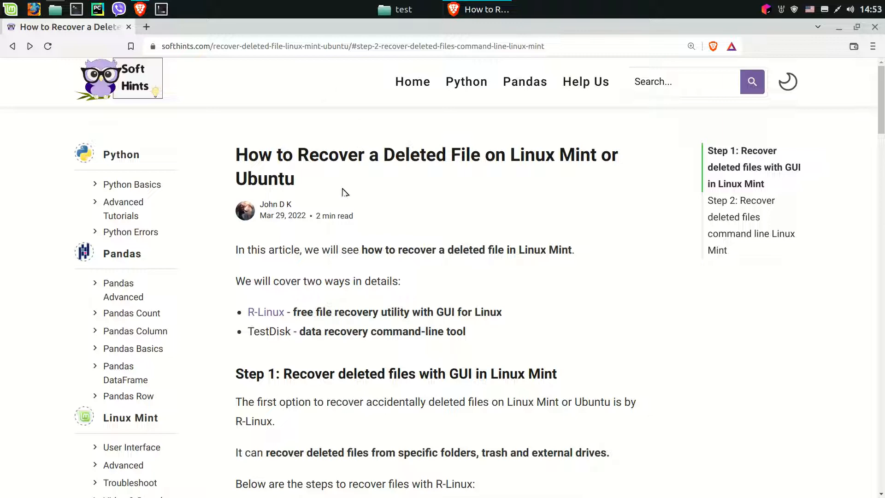
{"action": "scroll", "coordinate": [336, 205], "scroll_direction": "down", "scroll_amount": 8}
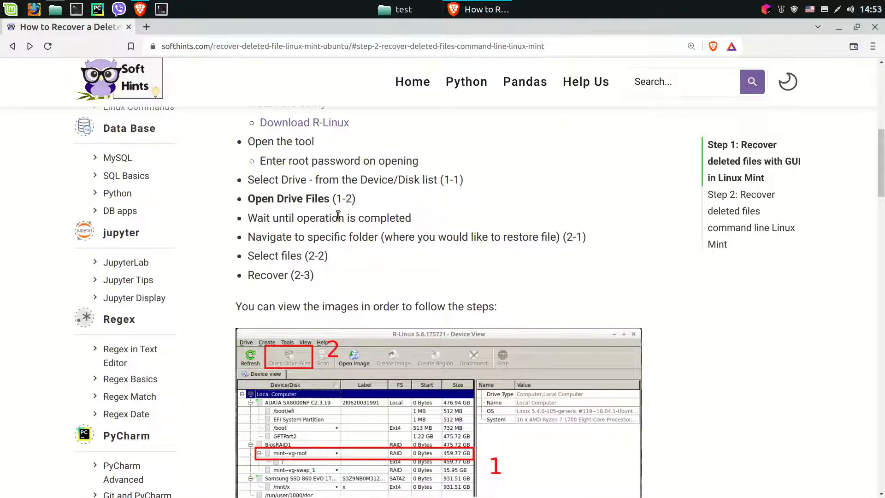
{"action": "scroll", "coordinate": [337, 213], "scroll_direction": "up", "scroll_amount": 5}
{"action": "scroll", "coordinate": [339, 216], "scroll_direction": "up", "scroll_amount": 3}
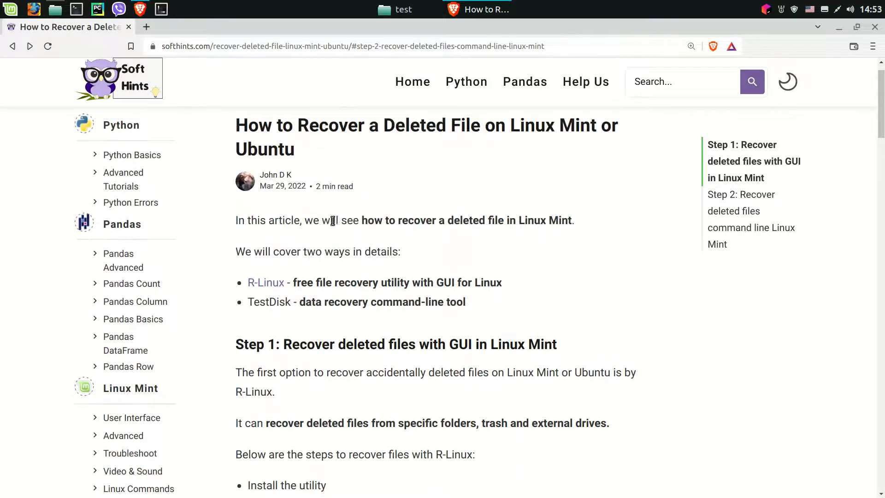
- Open the article's R-Linux link in a new tab and view the site's Linux download page
{"action": "middle_click", "coordinate": [267, 286]}
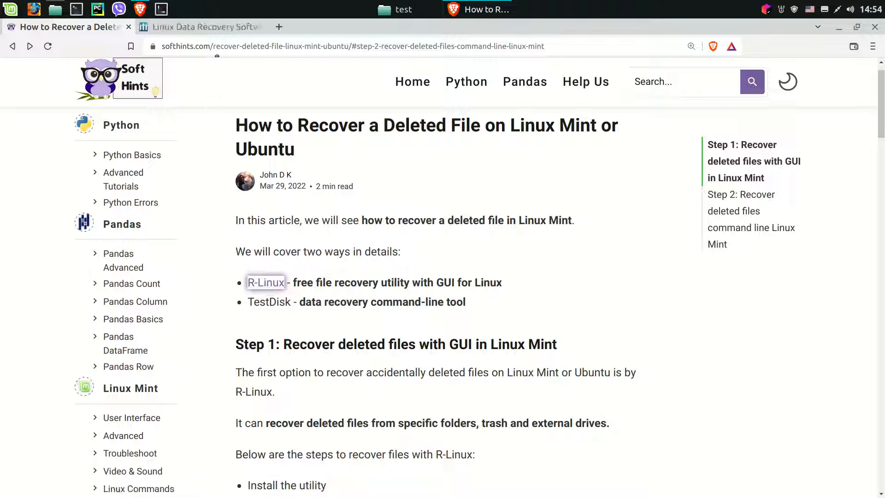
{"action": "left_click", "coordinate": [218, 31]}
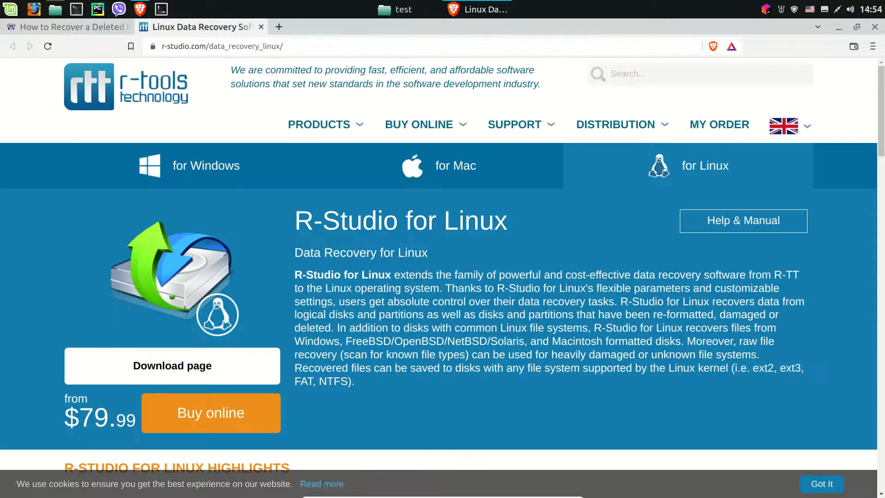
{"action": "left_click", "coordinate": [197, 374]}
{"action": "scroll", "coordinate": [210, 367], "scroll_direction": "down", "scroll_amount": 3}
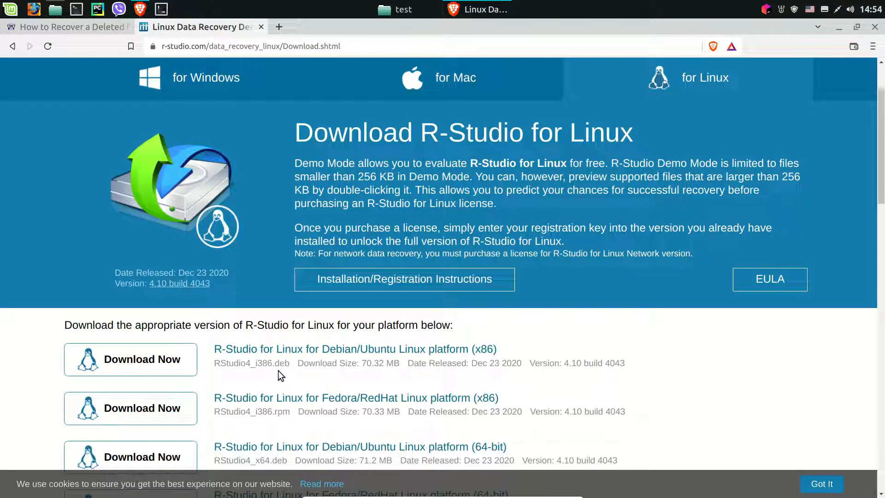
- Launch the installed R-Linux application and authenticate with the account password
{"action": "left_click", "coordinate": [1, 4]}
{"action": "type", "text": "r"}
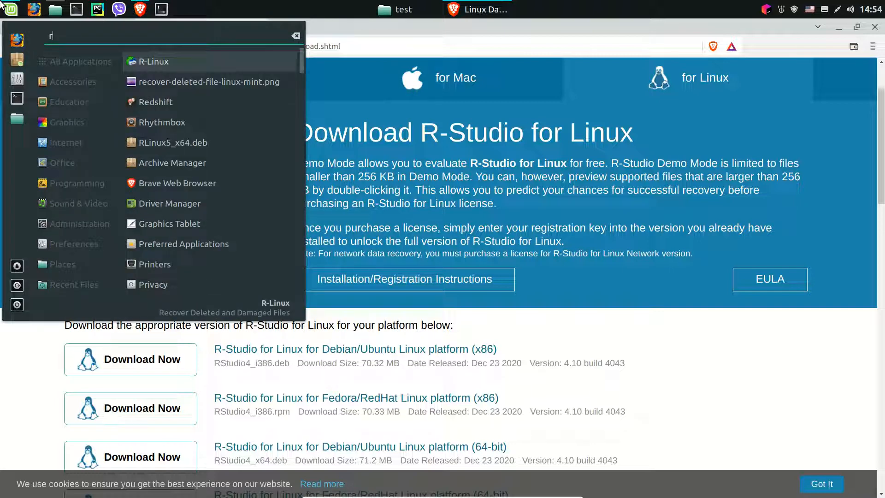
{"action": "key", "text": "Return"}
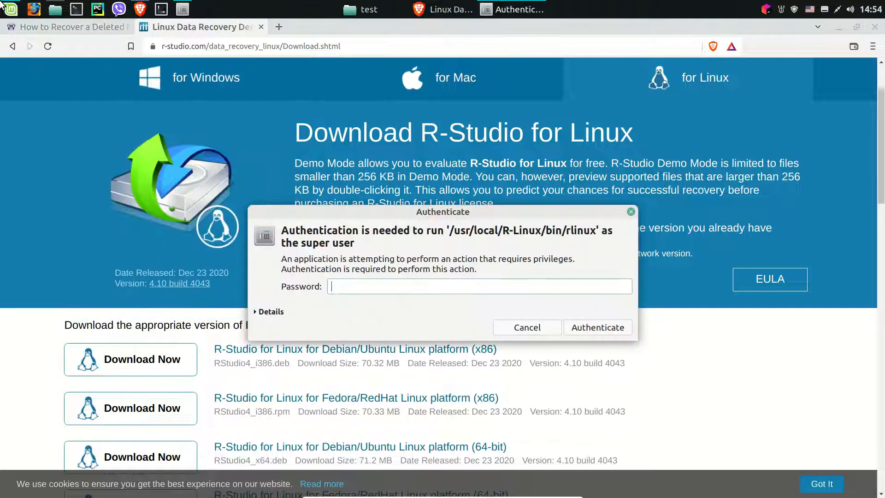
{"action": "type", "text": "*****"}
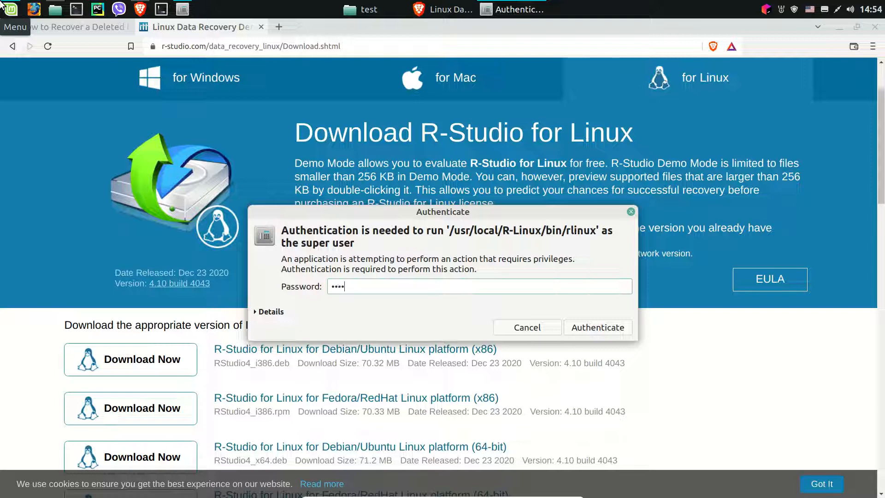
{"action": "key", "text": "Return"}
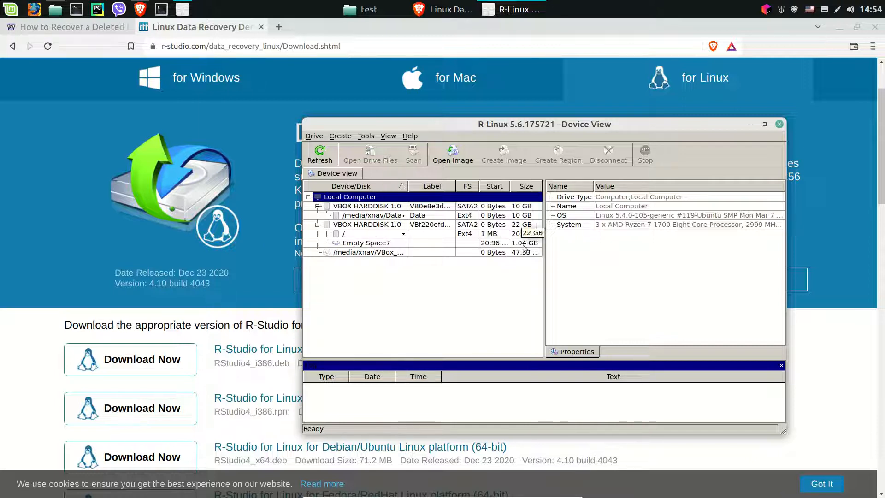
- Open the drive files of the 10 GB Data volume and show the contents of its test folder
{"action": "left_click", "coordinate": [383, 216]}
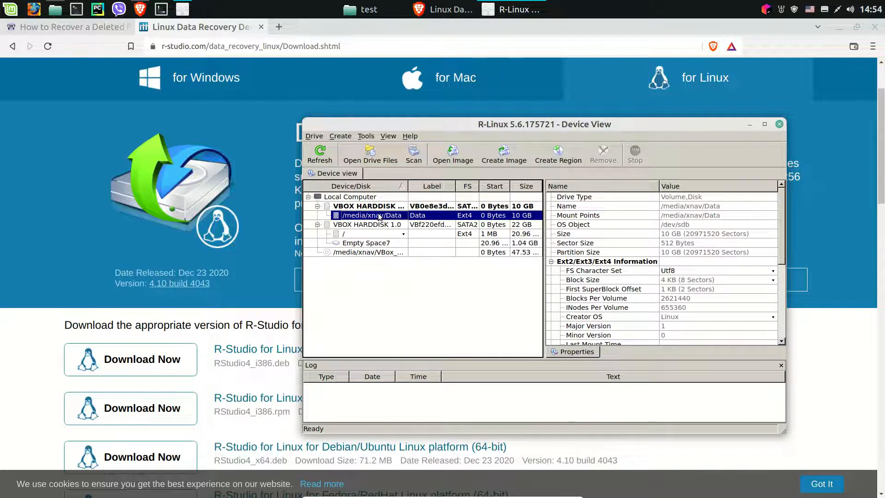
{"action": "left_click", "coordinate": [379, 160]}
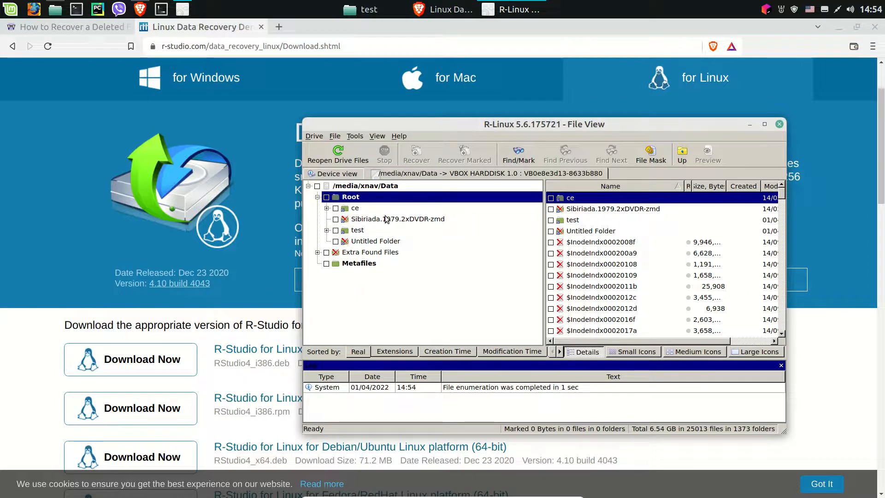
{"action": "left_click", "coordinate": [326, 230]}
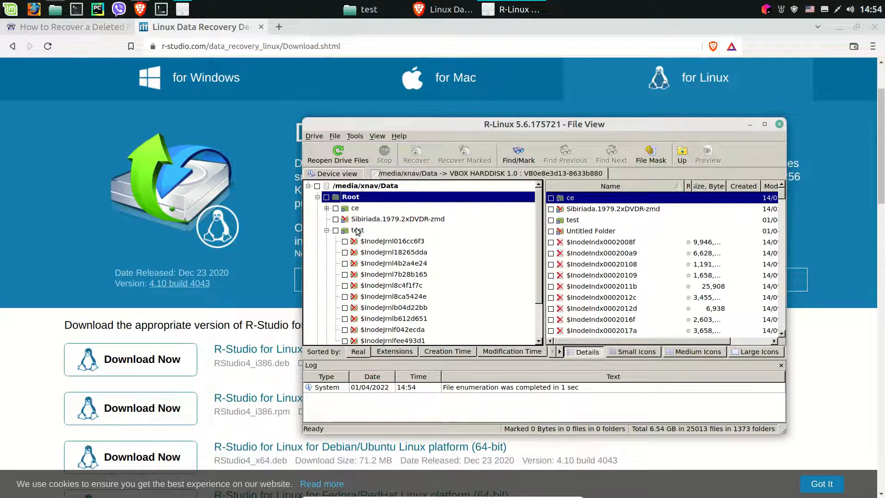
{"action": "left_click", "coordinate": [354, 230]}
{"action": "scroll", "coordinate": [650, 302], "scroll_direction": "down", "scroll_amount": 2}
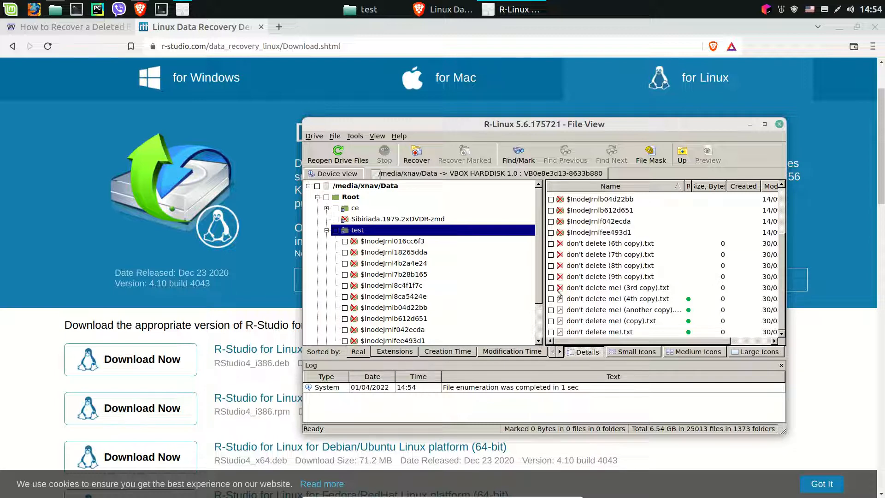
- Recover "don't delete (9th copy).txt" and "don't delete me! (3rd copy).txt" to the Downloads folder, overwriting the existing file
{"action": "left_click", "coordinate": [591, 288]}
{"action": "left_click", "coordinate": [592, 276], "text": "shift"}
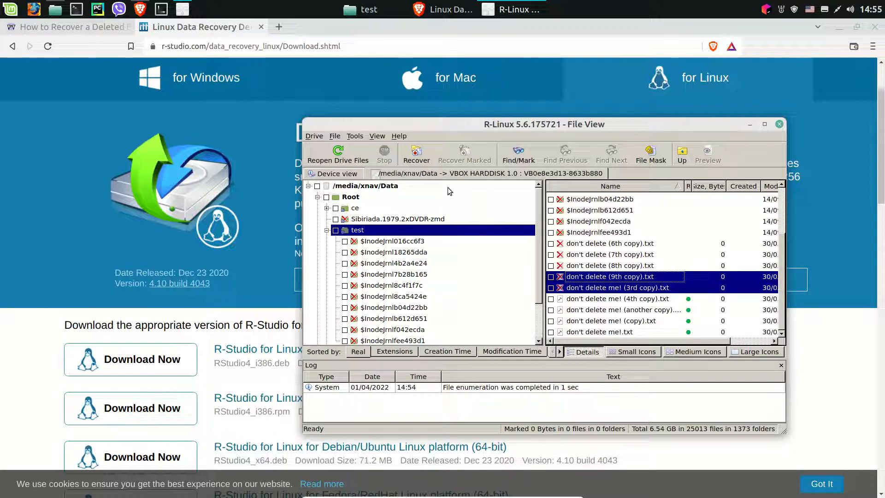
{"action": "left_click", "coordinate": [425, 158]}
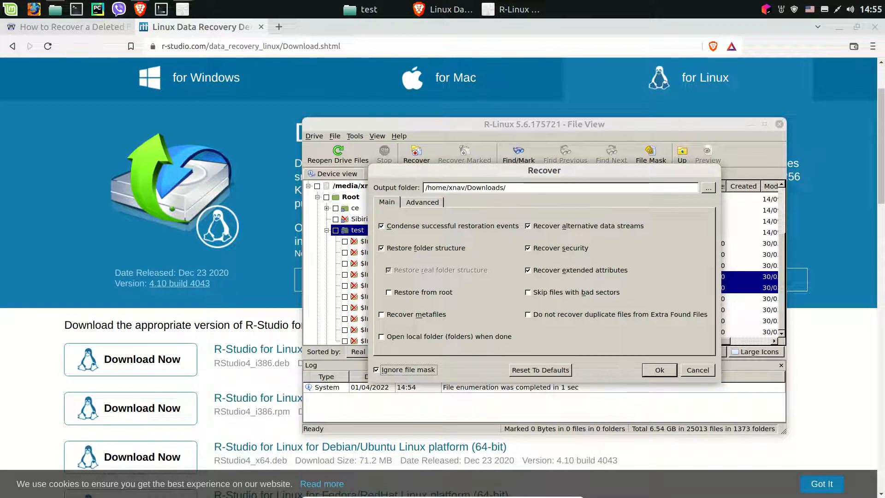
{"action": "left_click", "coordinate": [655, 369]}
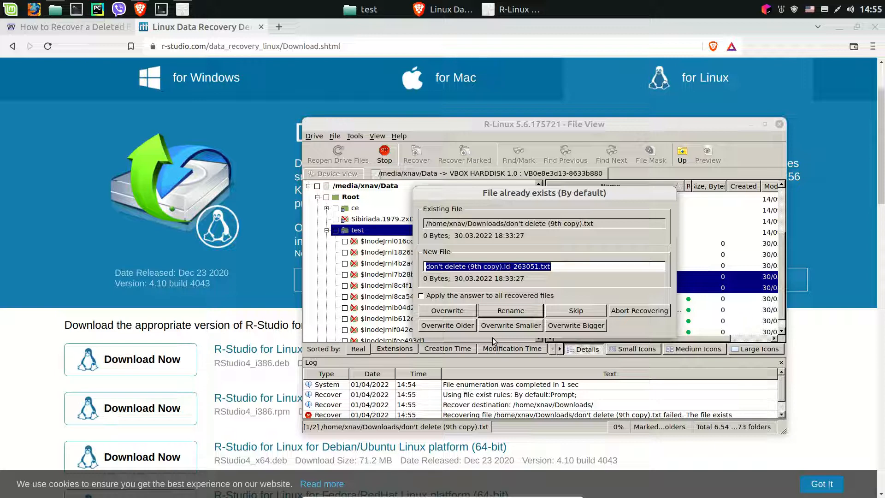
{"action": "left_click", "coordinate": [451, 311]}
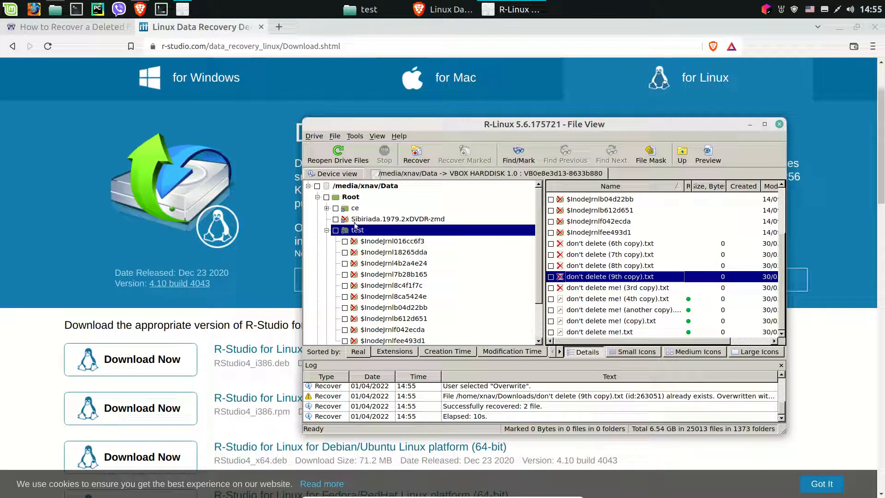
- Switch back to the article in the browser and go to its Step 2 section on command-line recovery
{"action": "left_click", "coordinate": [249, 241]}
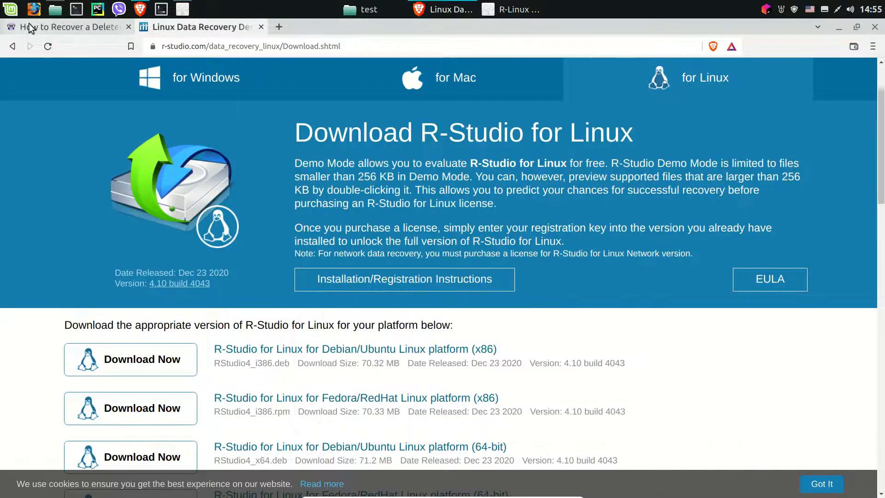
{"action": "left_click", "coordinate": [36, 28]}
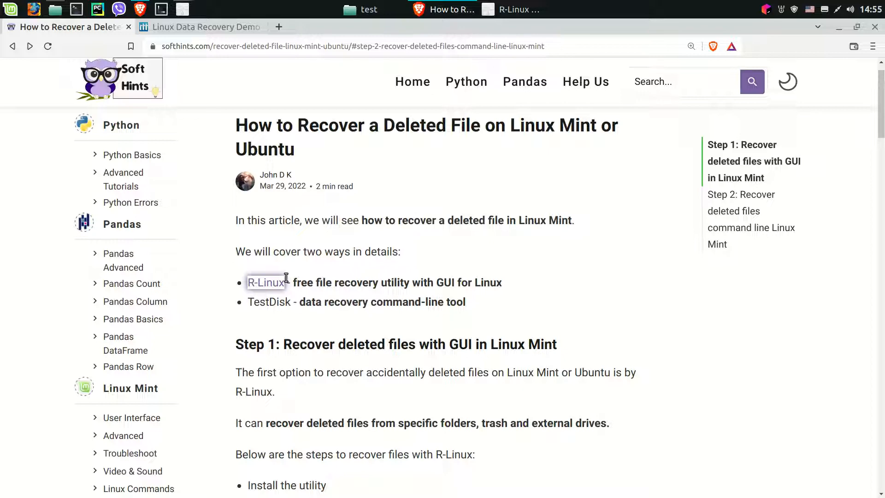
{"action": "left_click", "coordinate": [740, 214]}
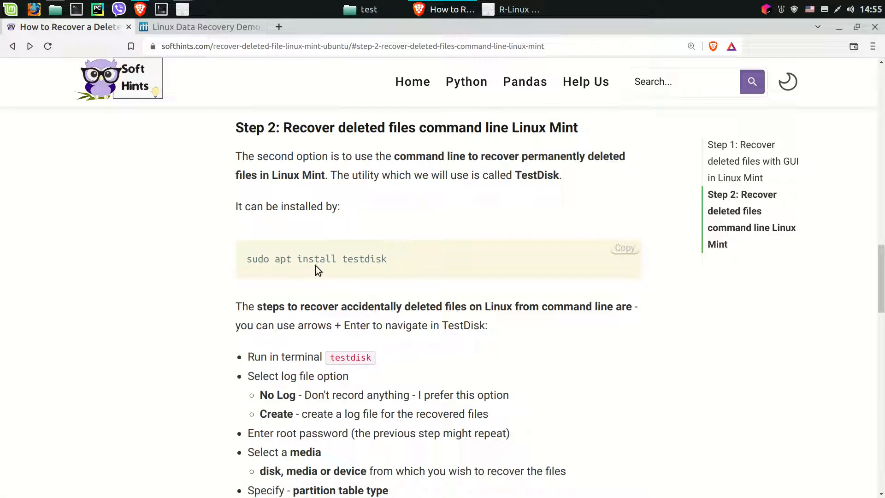
- Open a terminal window and apply the Video profile to it
{"action": "key", "text": "ctrl+alt+t"}
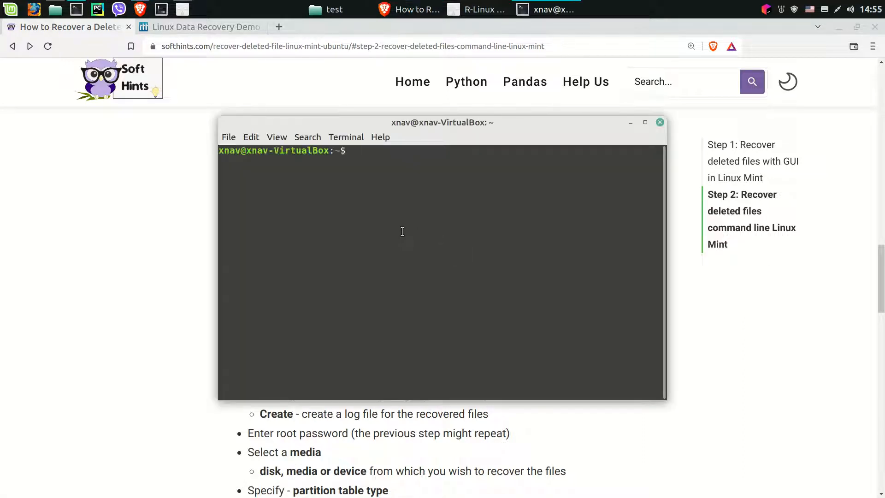
{"action": "right_click", "coordinate": [401, 231]}
{"action": "mouse_move", "coordinate": [447, 344]}
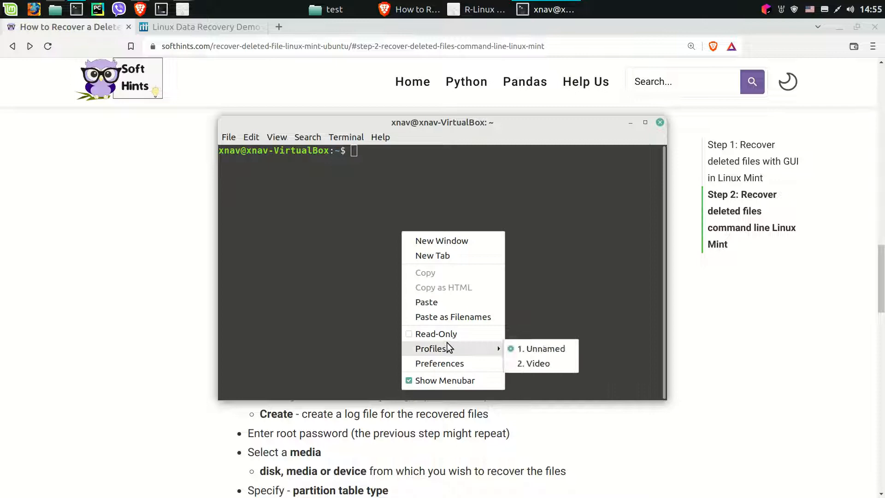
{"action": "left_click", "coordinate": [536, 361]}
- Run testdisk in the terminal, maximize the window and choose the No Log option
{"action": "type", "text": "testdisk"}
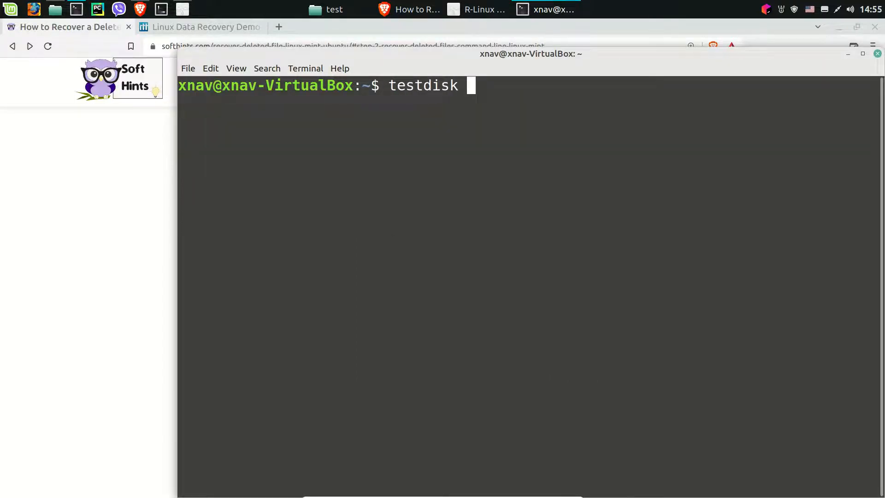
{"action": "key", "text": "Return"}
{"action": "double_click", "coordinate": [554, 54]}
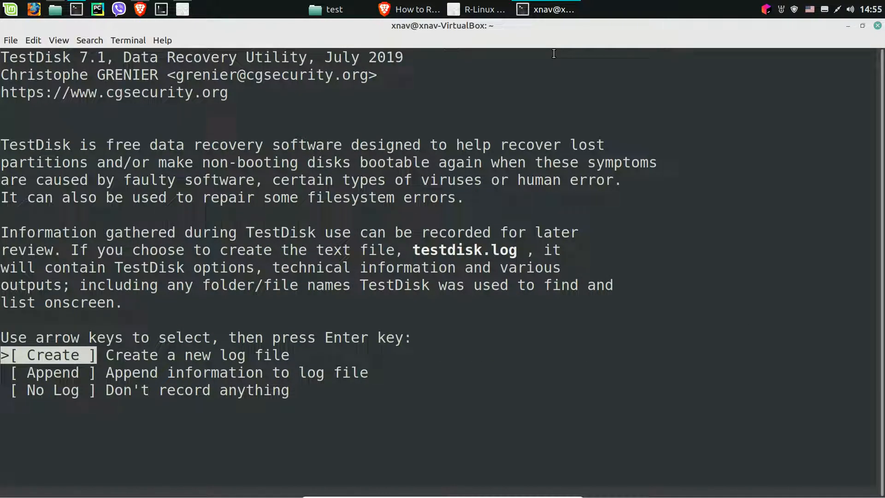
{"action": "left_click", "coordinate": [77, 389]}
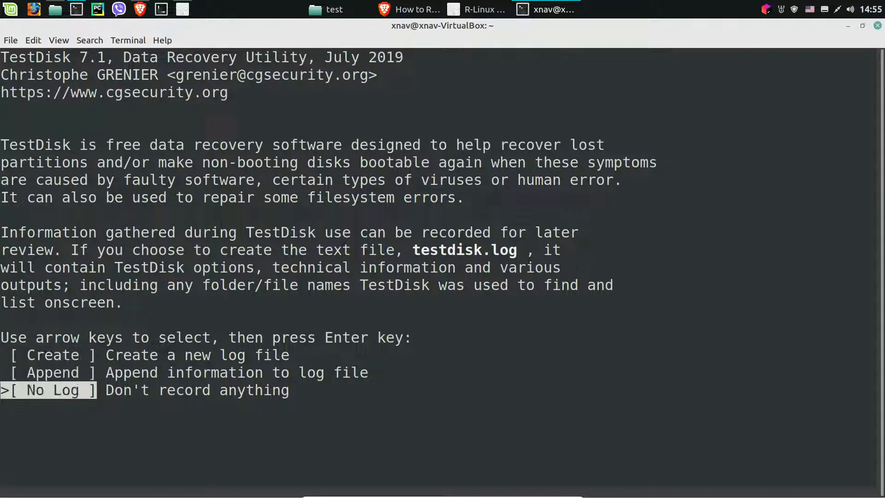
{"action": "key", "text": "Return"}
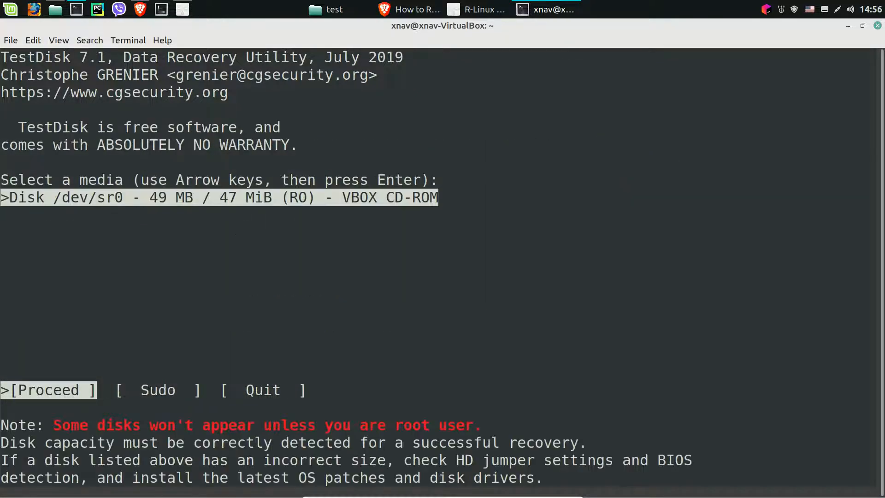
- Restart TestDisk as root with the Sudo option and enter the account password
{"action": "key", "text": "Right"}
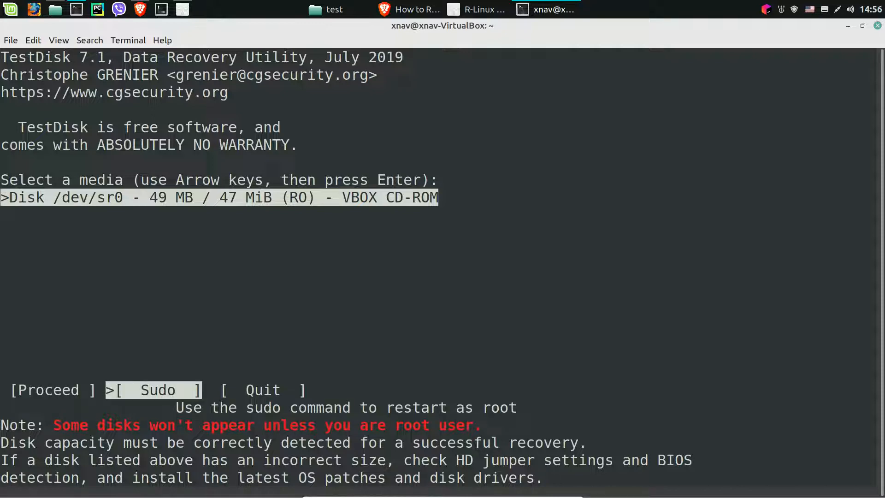
{"action": "key", "text": "Return"}
{"action": "type", "text": "*****"}
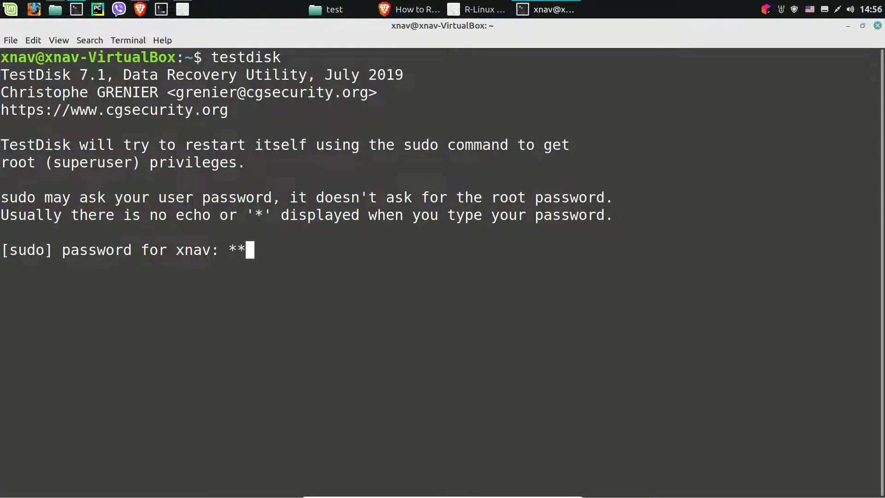
{"action": "key", "text": "Return"}
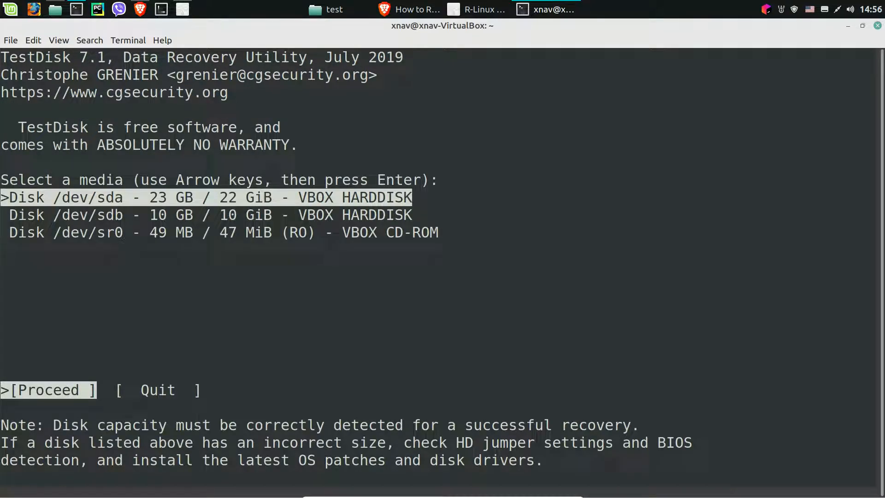
- Choose disk /dev/sdb with the None partition table type and list the files of its ext4 Data partition
{"action": "key", "text": "Down"}
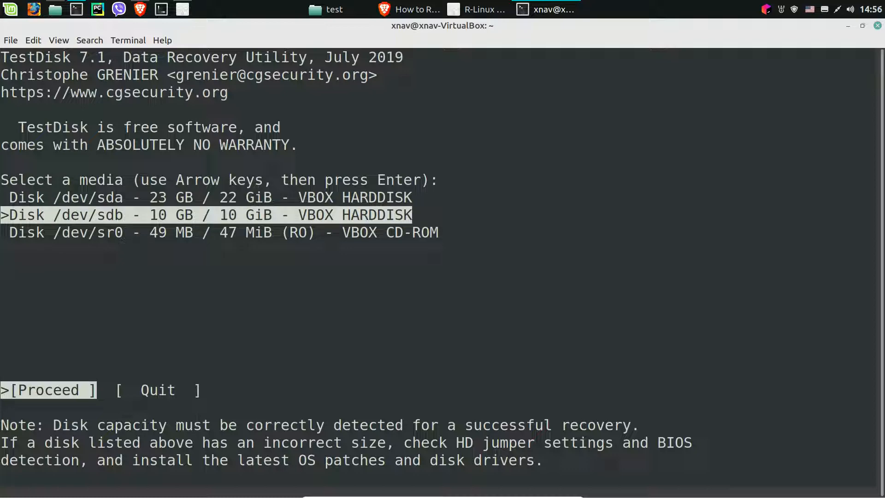
{"action": "key", "text": "Return"}
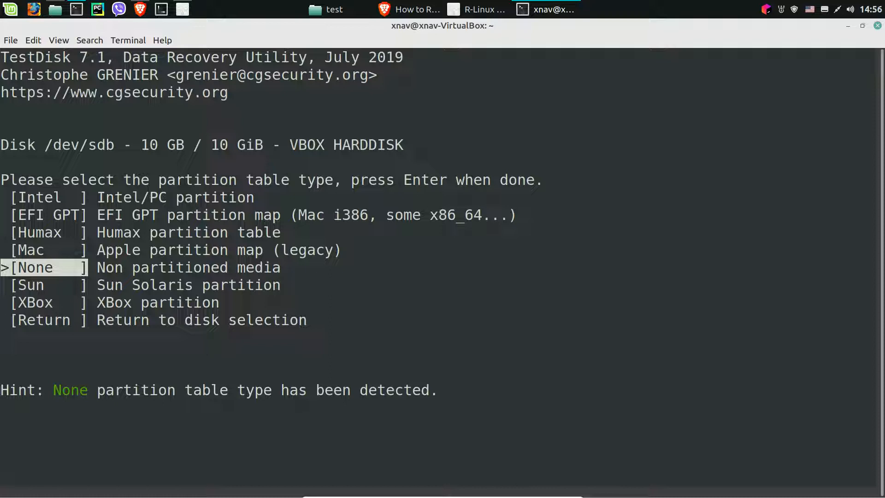
{"action": "key", "text": "Return"}
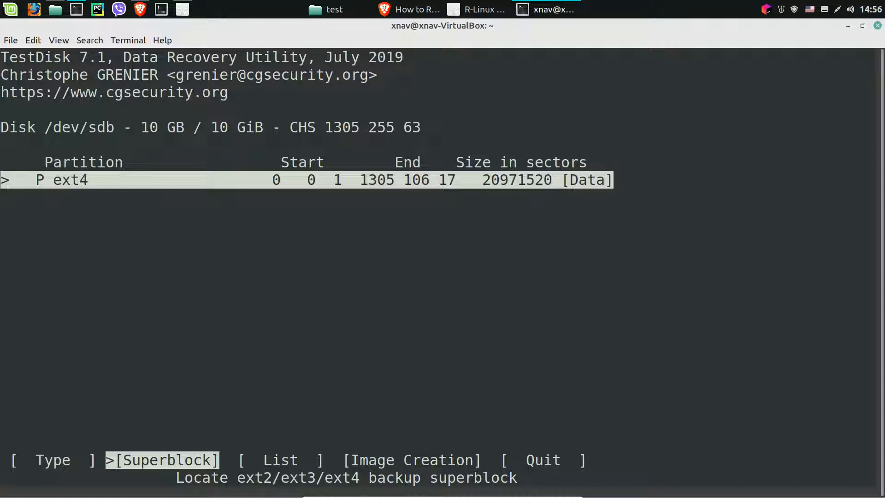
{"action": "key", "text": "Right"}
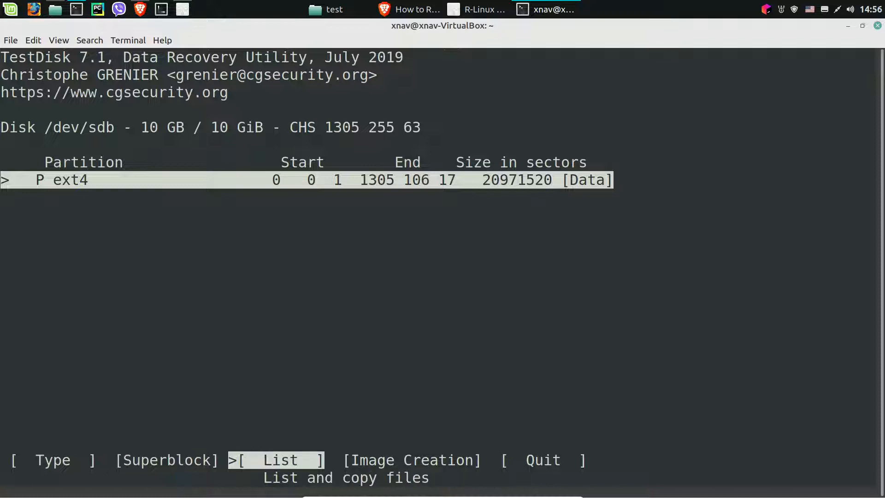
{"action": "key", "text": "Return"}
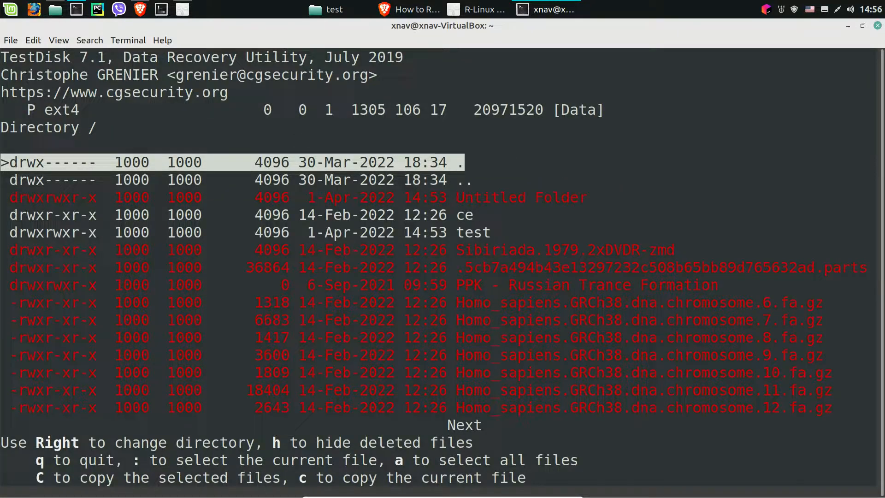
- Open the test directory in the file list of the Data partition
{"action": "key", "text": "Down"}
{"action": "key", "text": "Down"}
{"action": "key", "text": "Down"}
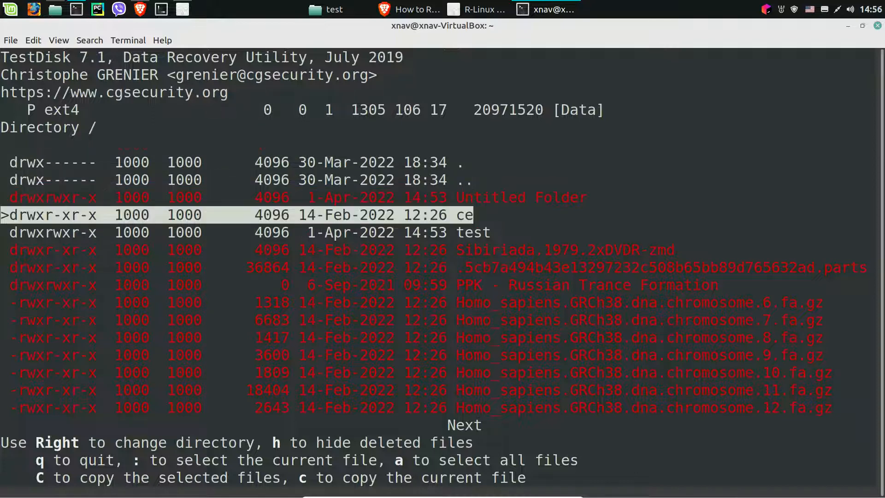
{"action": "key", "text": "Down"}
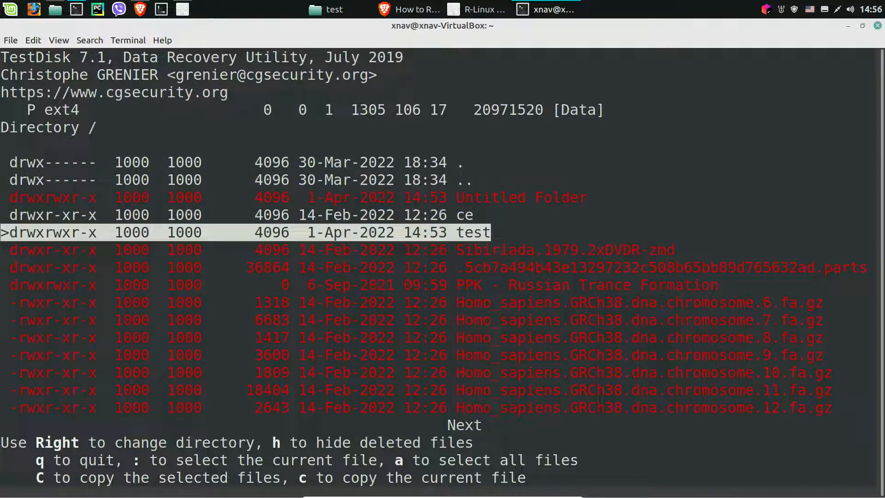
{"action": "key", "text": "Right"}
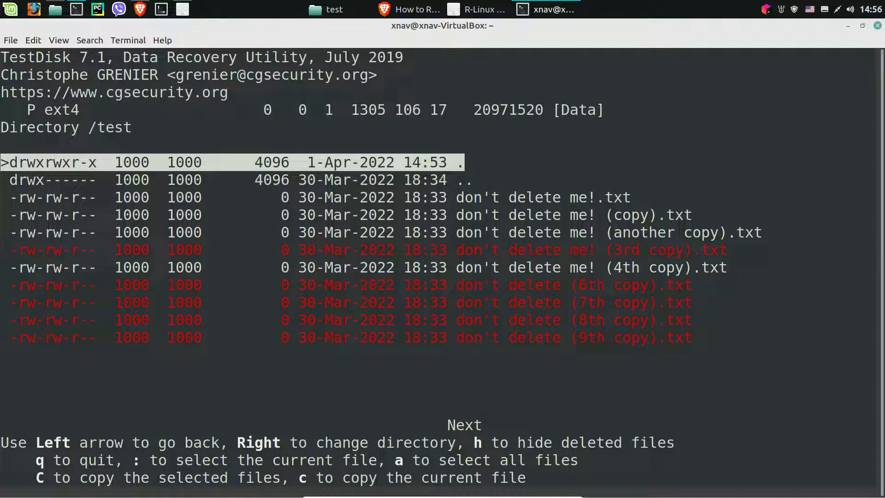
- Copy the deleted file "don't delete (6th copy).txt" from the test directory into the home directory
{"action": "key", "text": "Down"}
{"action": "key", "text": "Down"}
{"action": "key", "text": "Down"}
{"action": "key", "text": "Down"}
{"action": "key", "text": "Down"}
{"action": "key", "text": "Down"}
{"action": "key", "text": "Down"}
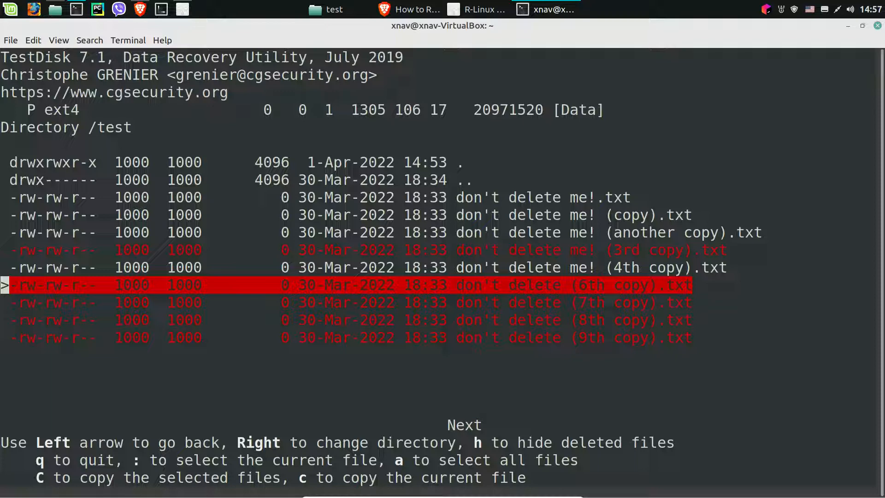
{"action": "key", "text": "c"}
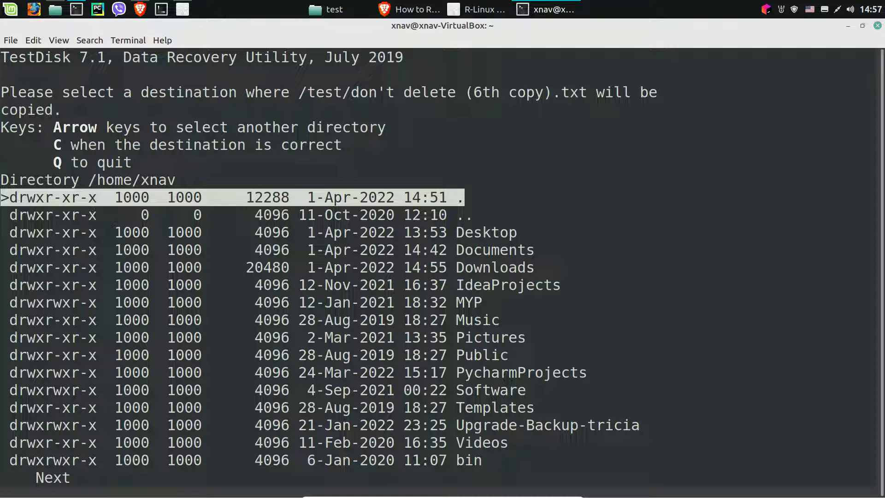
{"action": "key", "text": "Down"}
{"action": "key", "text": "Down"}
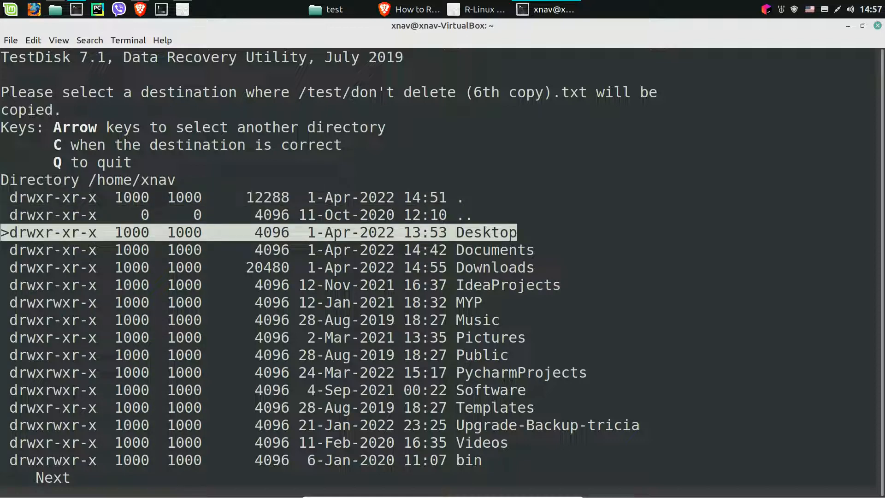
{"action": "key", "text": "C"}
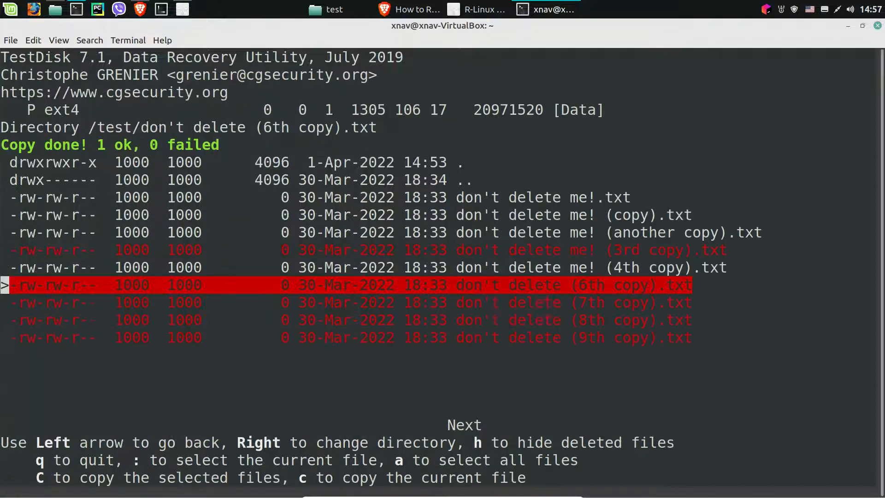
- Switch to a new file manager window showing the Home folder and select the locked test folder
{"action": "key", "text": "super+d"}
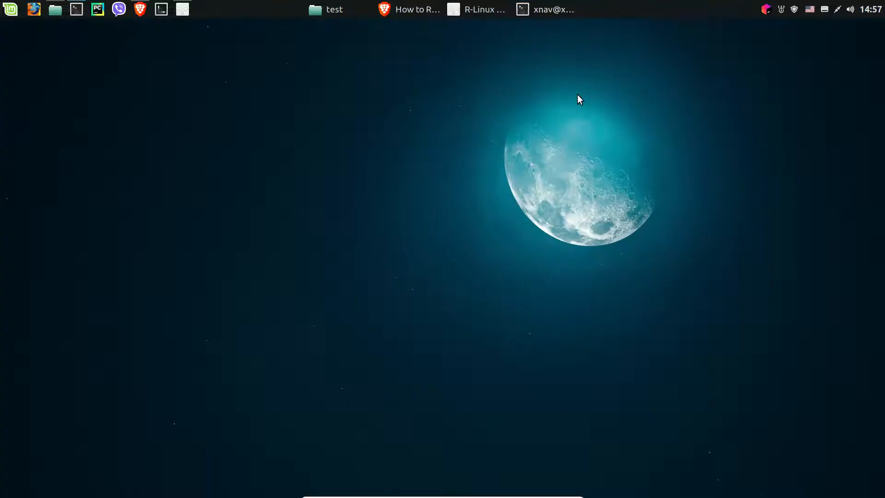
{"action": "key", "text": "super+e"}
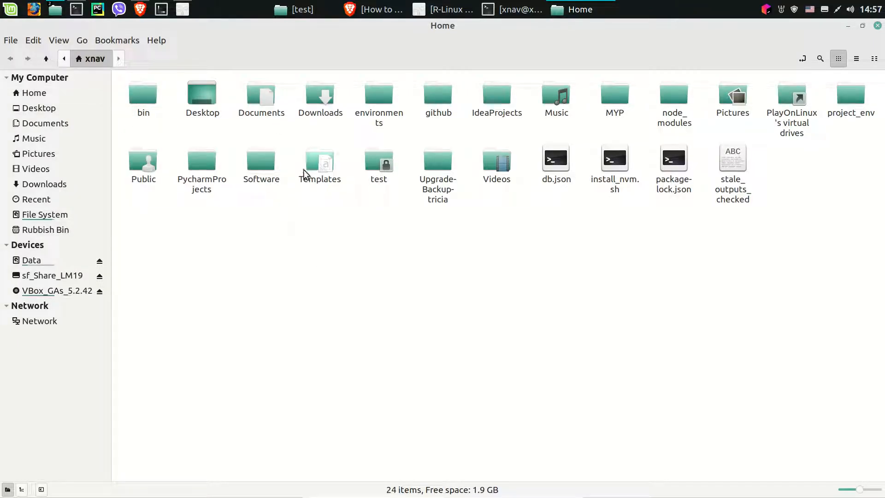
{"action": "left_click", "coordinate": [375, 180]}
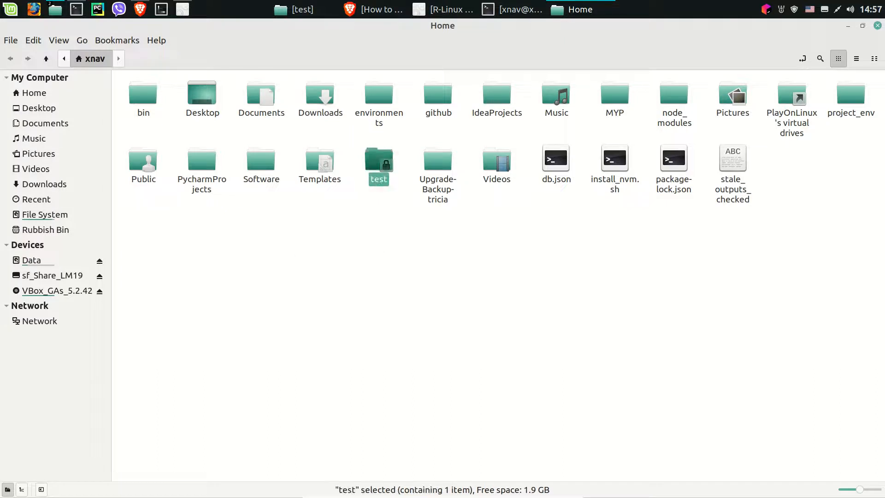